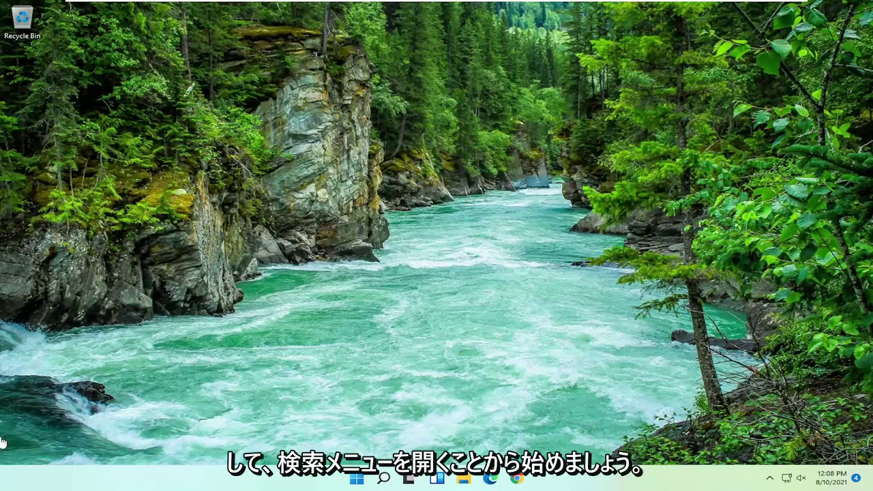
Search 'advanced system' and open Performance Options from the System Properties Advanced tab.
click(379, 481)
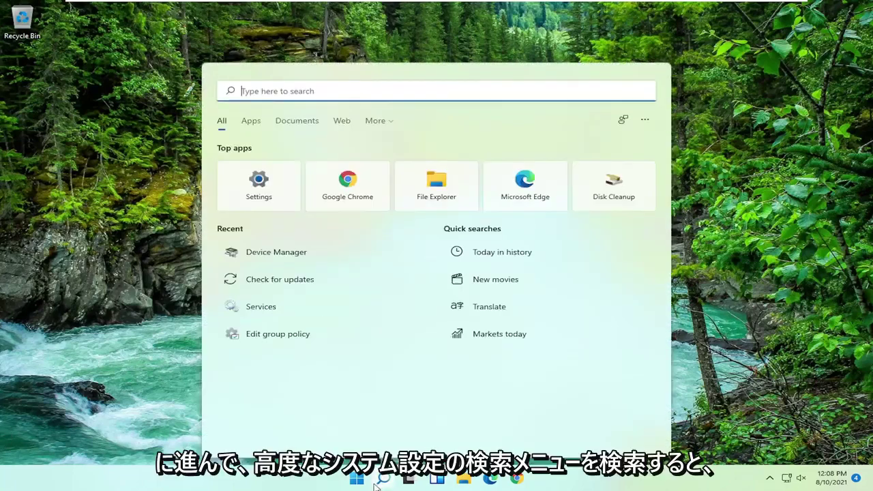
text(ad)
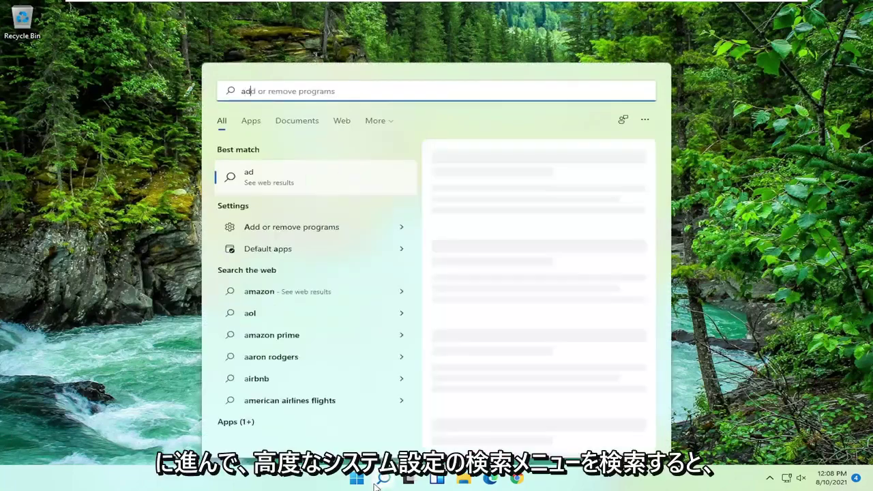
text(vanced system)
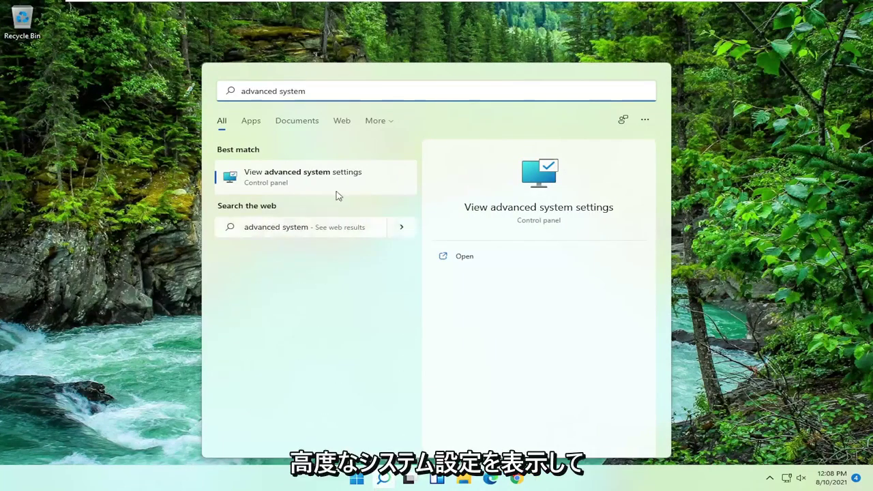
click(322, 175)
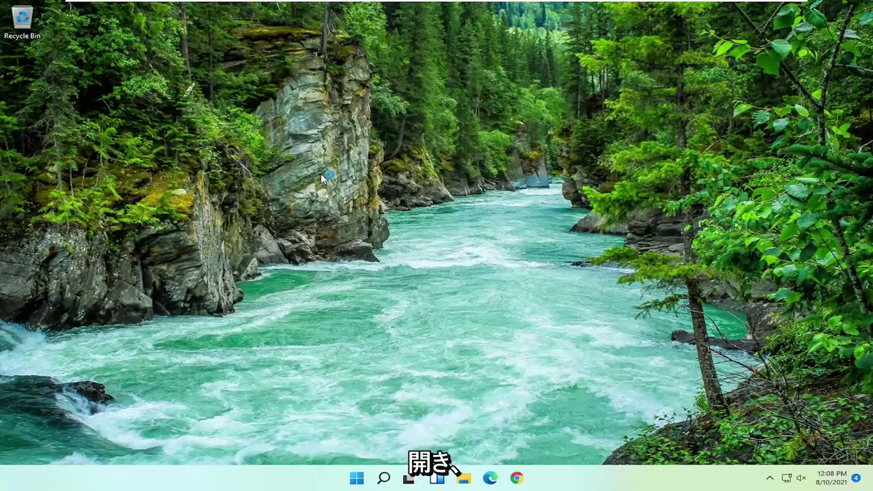
drag(205, 65, 244, 71)
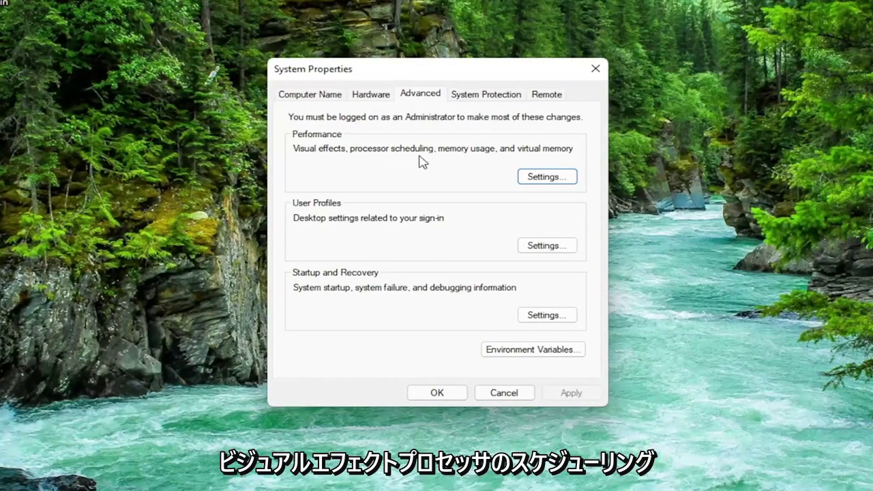
click(556, 181)
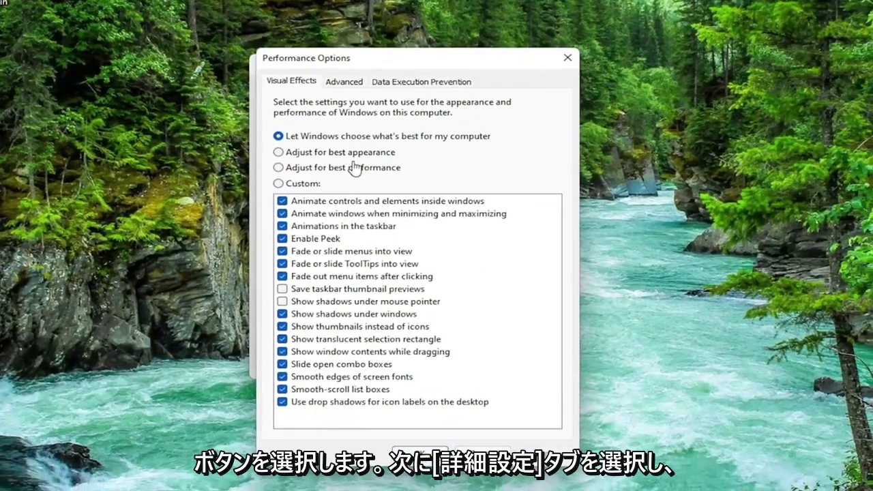
Turn off automatic management and give drive C: a custom 1407 MB initial and maximum paging file.
click(346, 83)
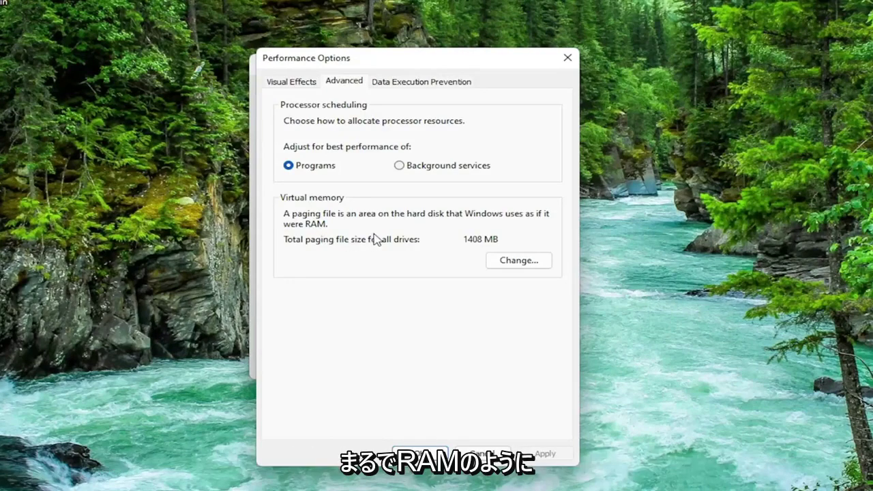
click(526, 262)
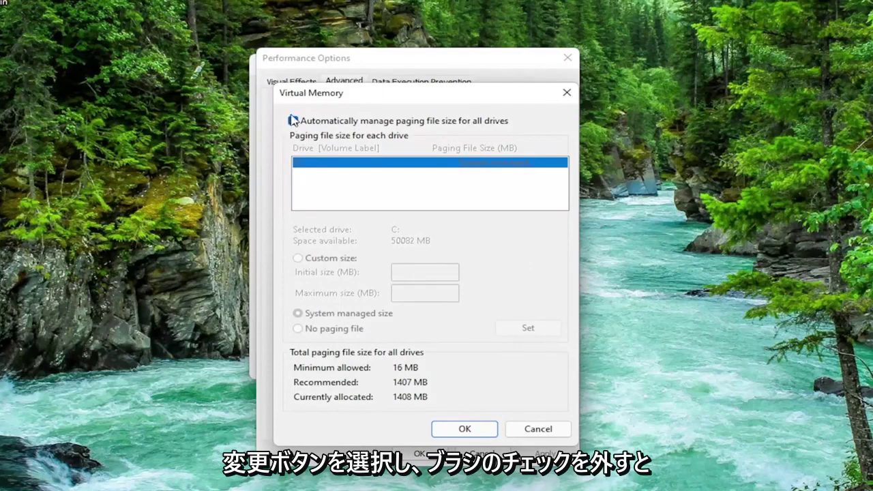
click(294, 122)
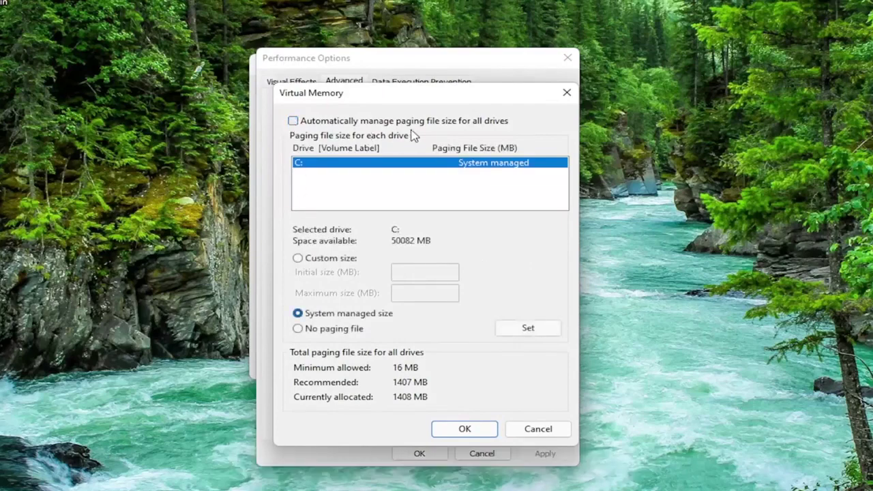
click(298, 263)
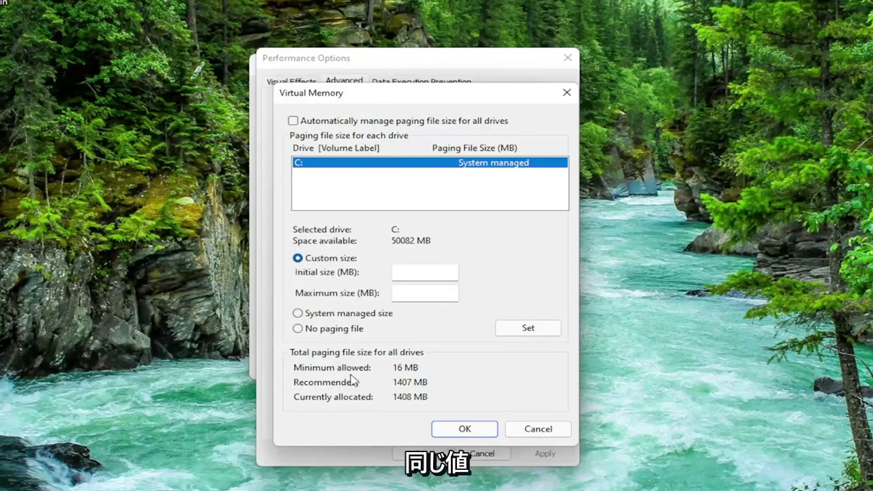
key(Tab)
text(1)
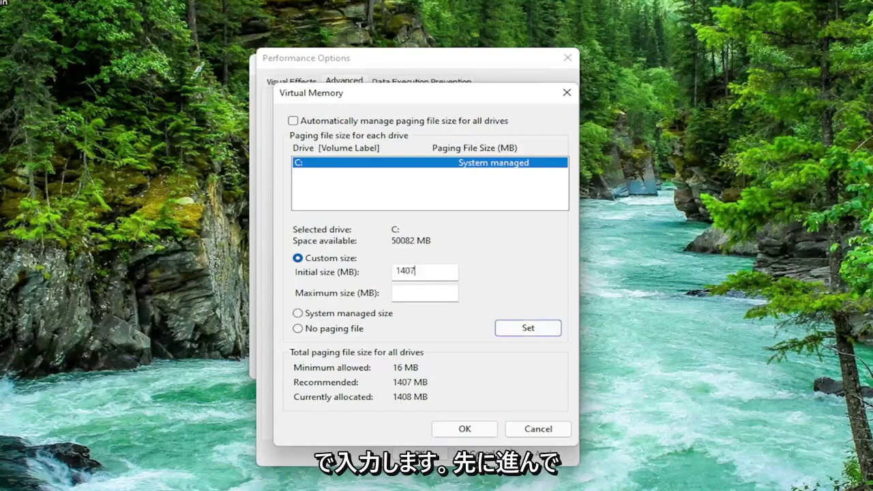
key(Tab)
text(1407)
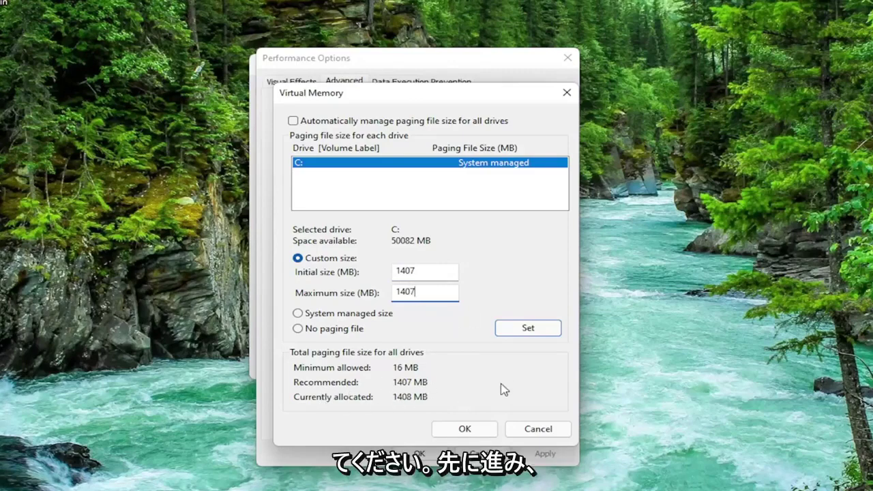
click(513, 330)
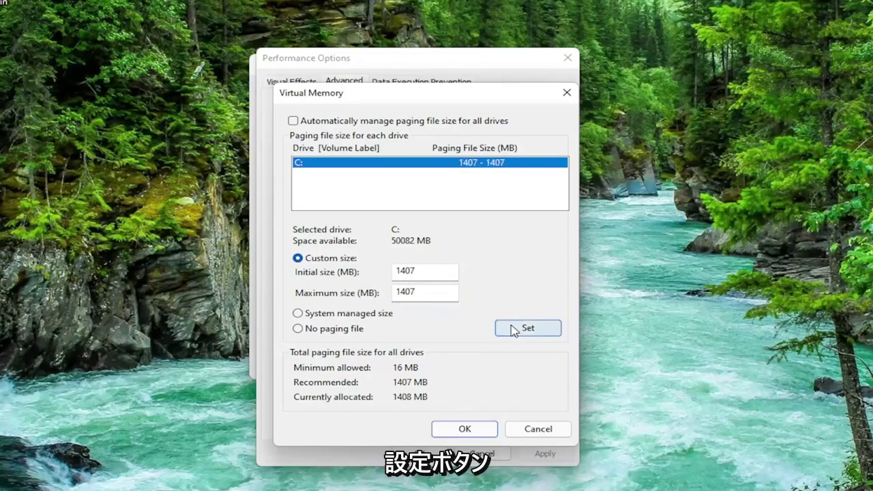
click(464, 430)
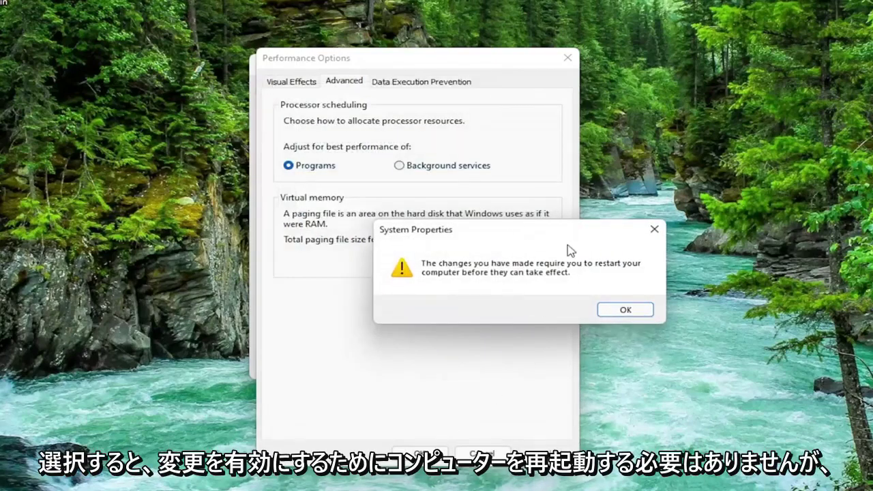
Close Performance Options and System Properties, keeping the changes and postponing the restart.
click(623, 311)
click(421, 453)
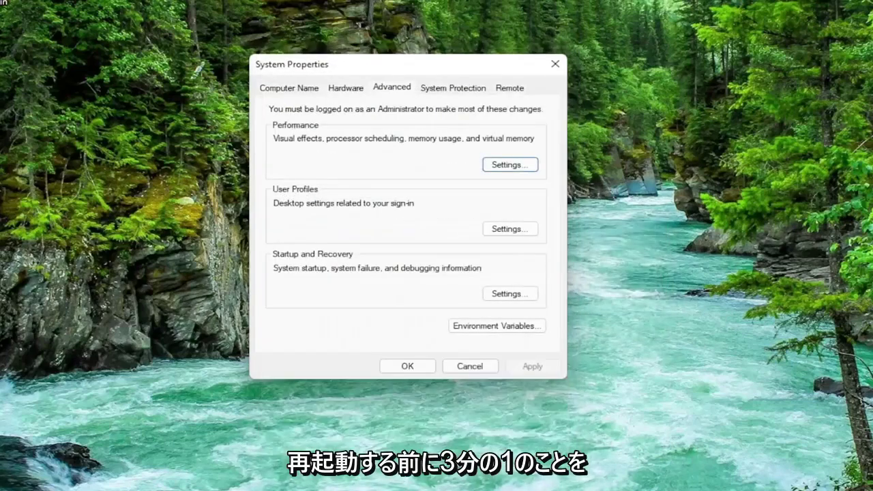
click(407, 367)
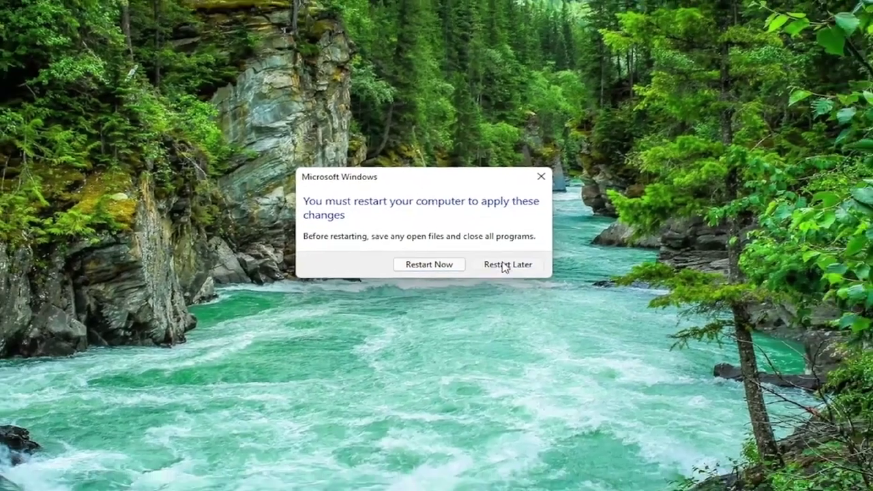
click(595, 273)
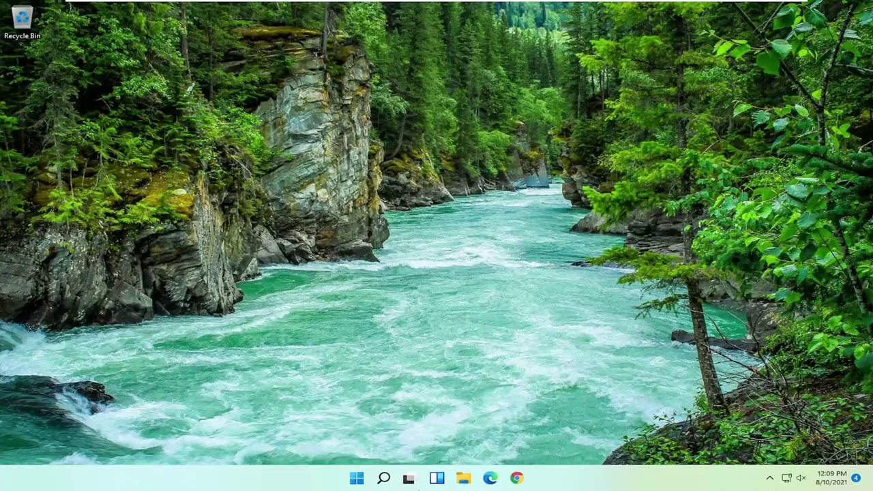
Search 'group policy' and launch the Edit group policy result.
click(384, 477)
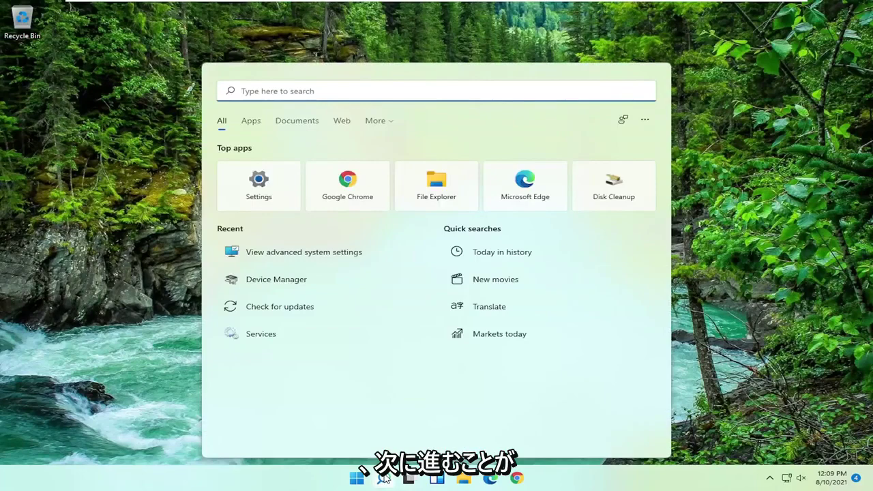
text(group pol)
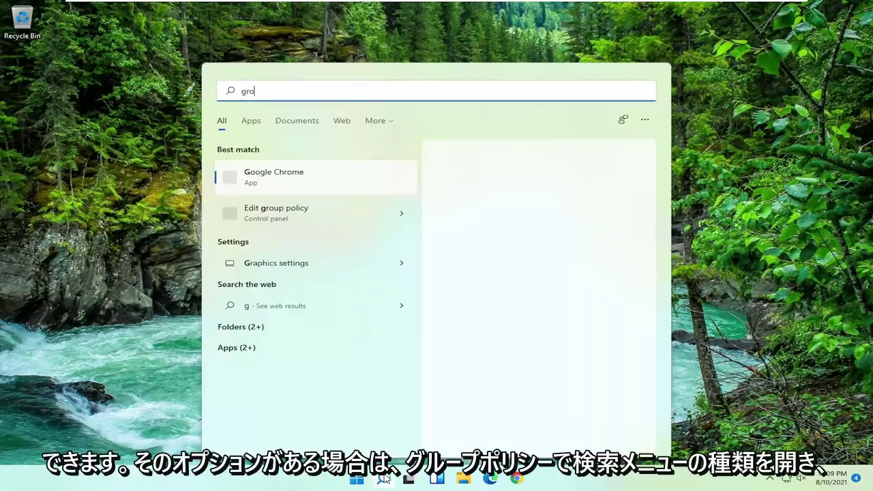
text(icy)
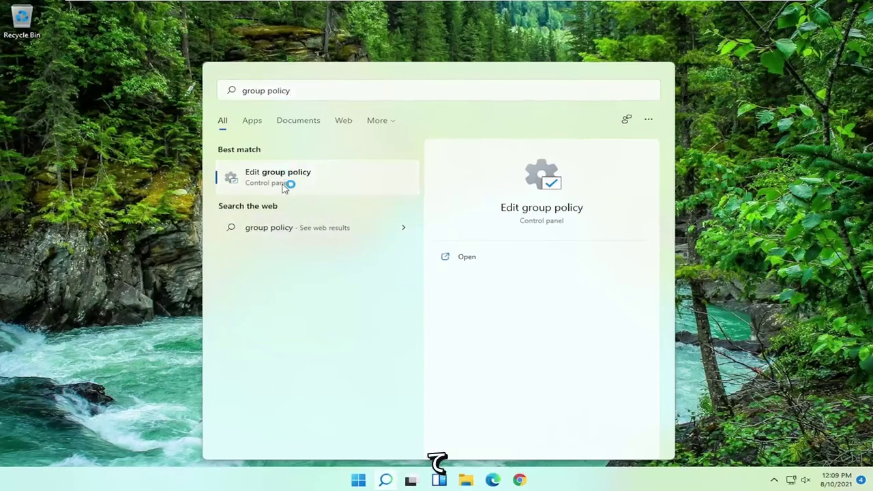
click(285, 181)
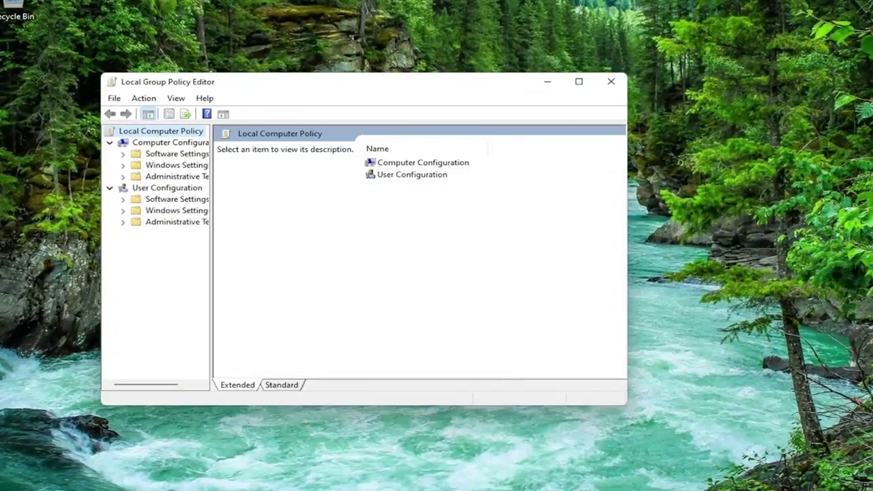
Enlarge the policy editor window and expand Computer Configuration's Administrative Templates.
drag(413, 88, 416, 38)
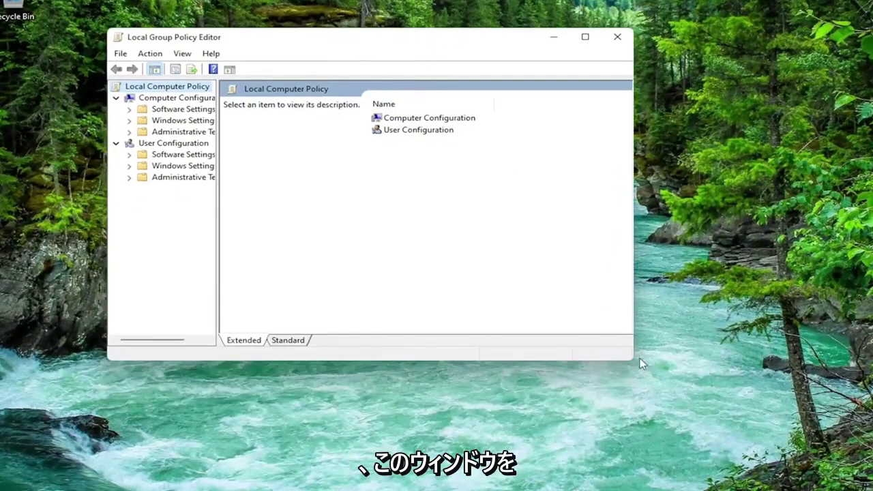
drag(632, 362, 745, 435)
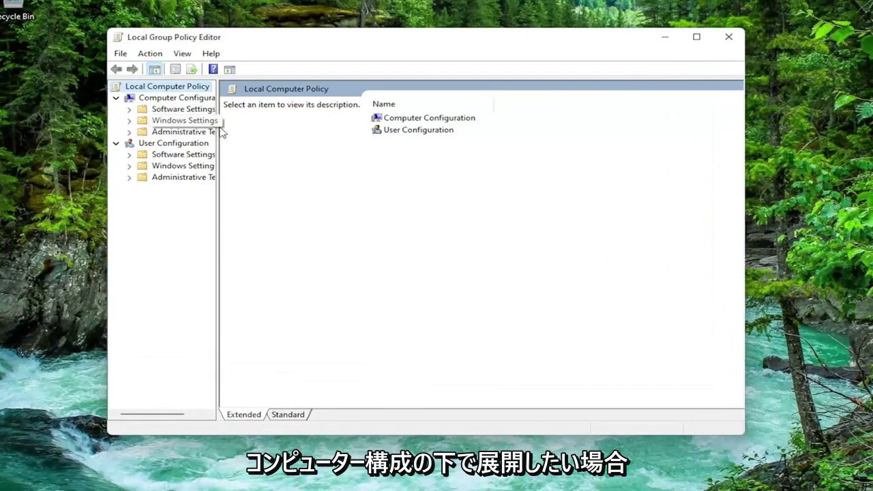
drag(220, 125, 273, 140)
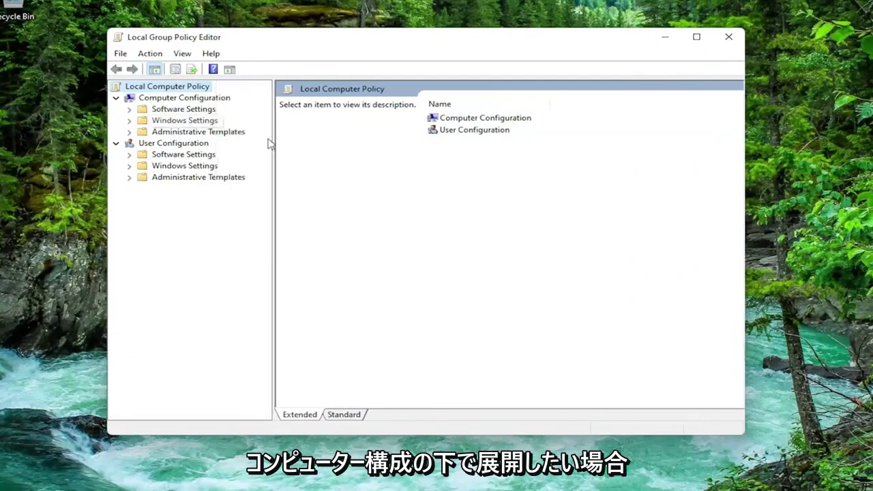
click(184, 132)
double_click(184, 132)
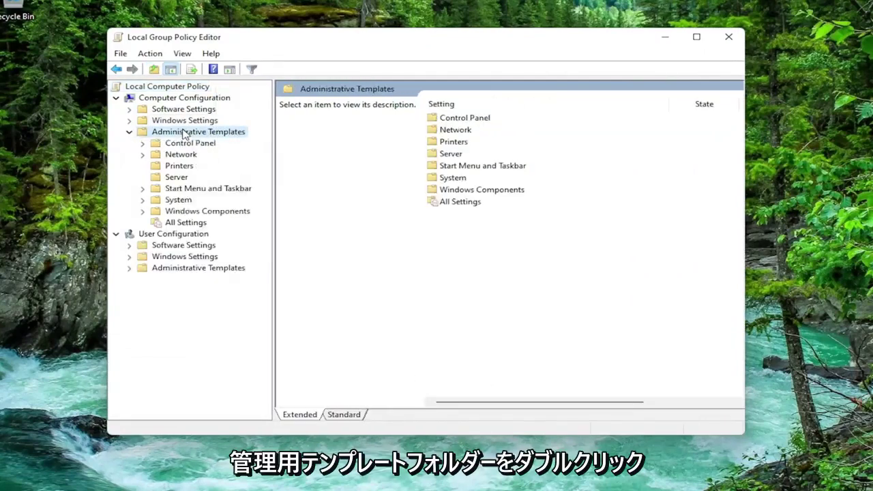
Expand System > Troubleshooting and Diagnostics and select Windows Resource Exhaustion Detection and Resolution.
double_click(176, 200)
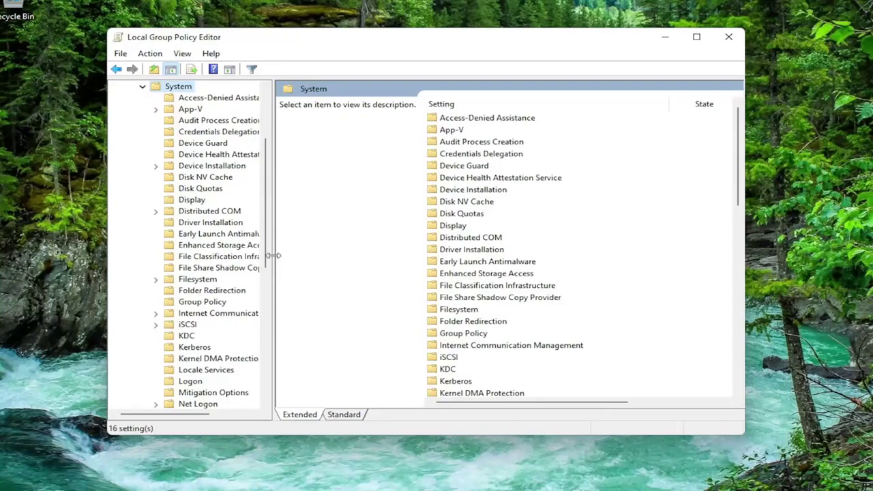
drag(273, 256, 304, 255)
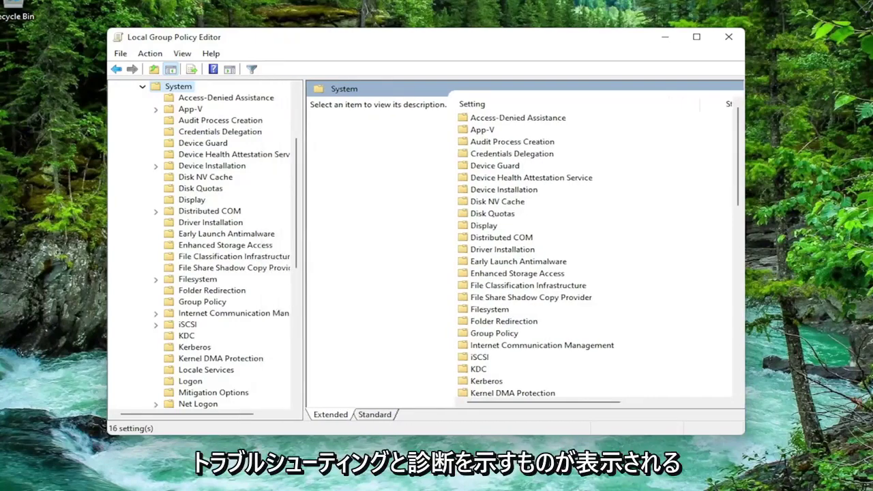
scroll(218, 339, down, 9)
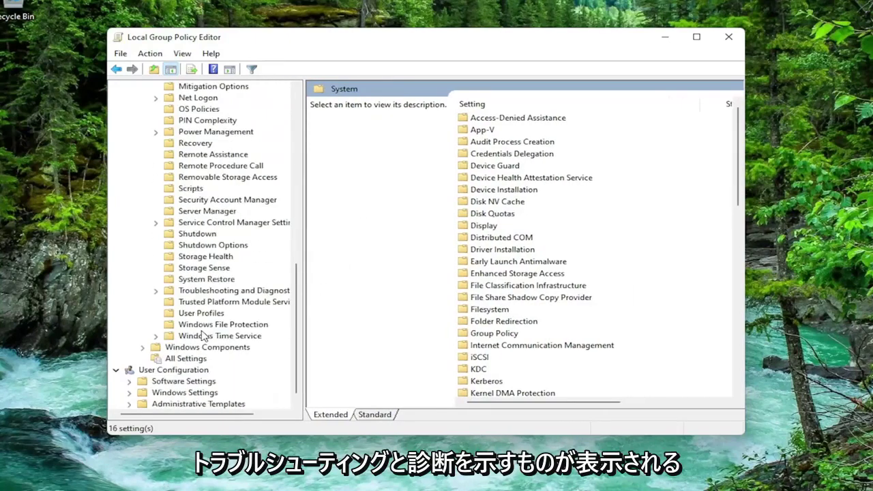
click(212, 293)
double_click(212, 293)
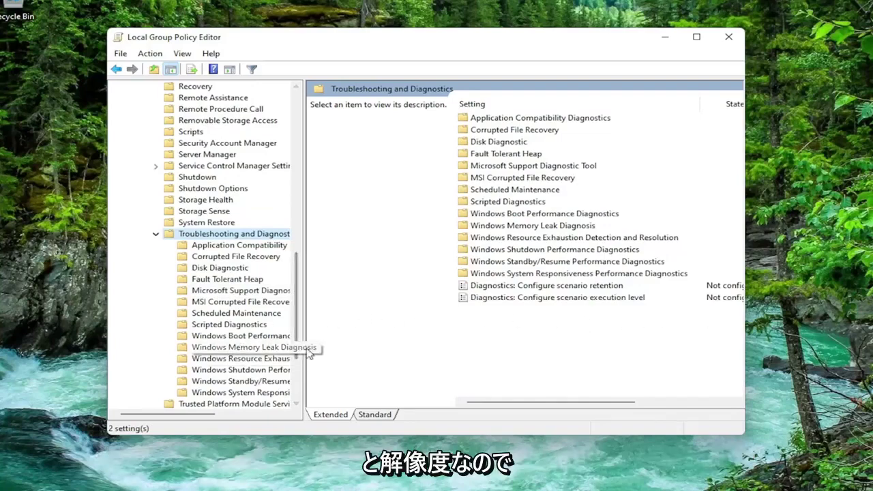
drag(303, 346, 423, 347)
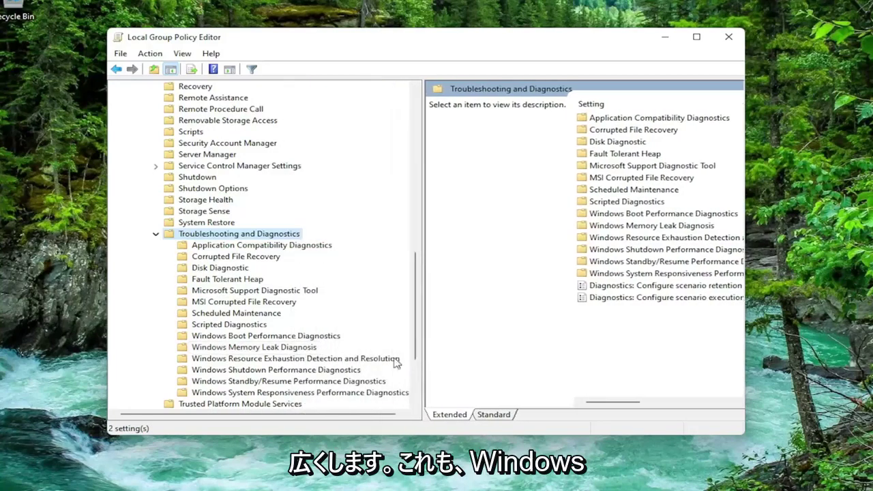
click(239, 361)
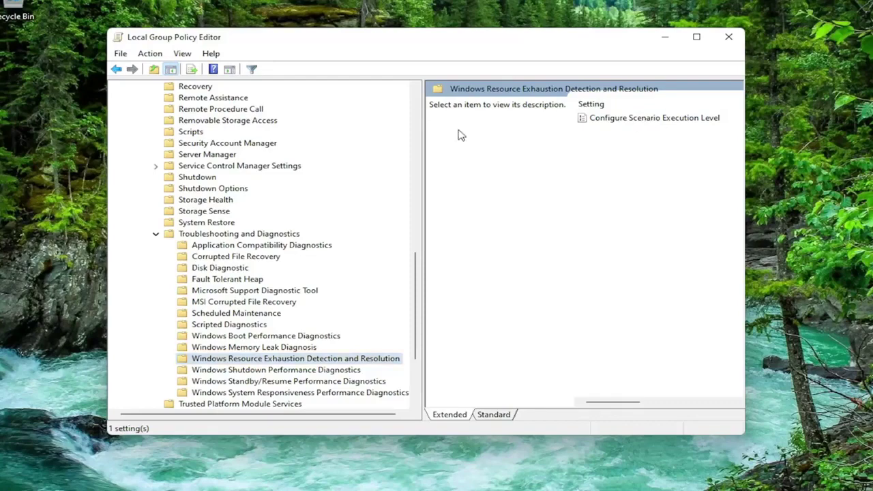
Set Configure Scenario Execution Level to Disabled, apply, and close the Group Policy Editor.
double_click(630, 119)
drag(296, 36, 389, 47)
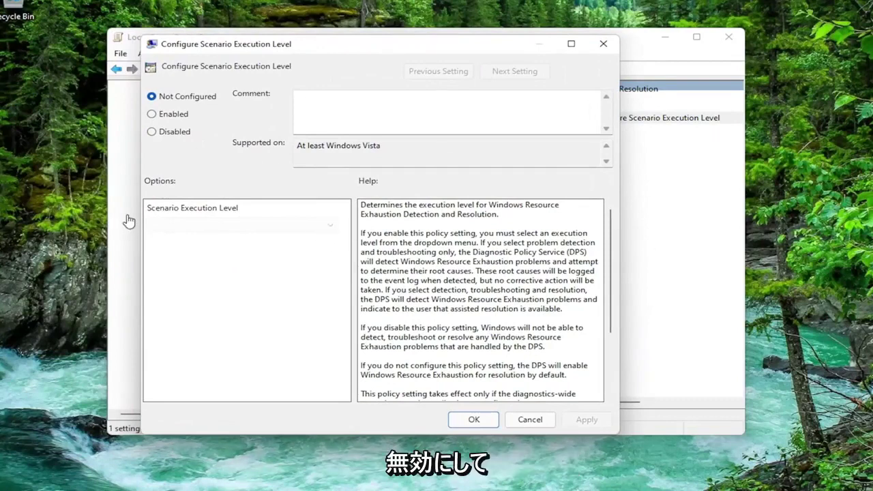
click(152, 132)
click(586, 420)
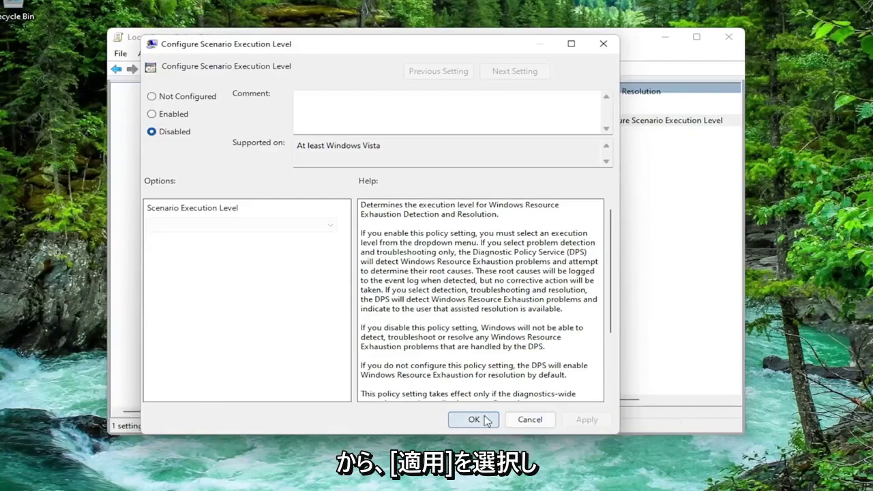
click(472, 420)
key(alt+F4)
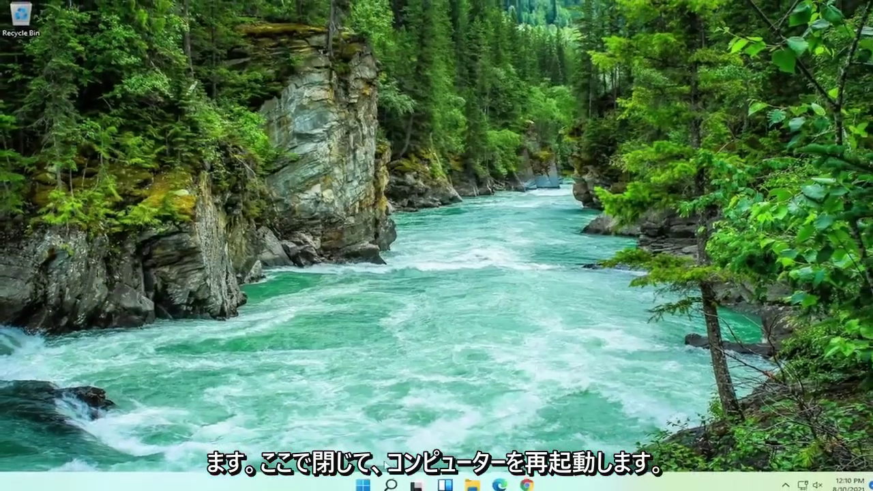
Bring up the Start button's quick-access menu and its Shut down or sign out restart options.
right_click(362, 480)
mouse_move(370, 435)
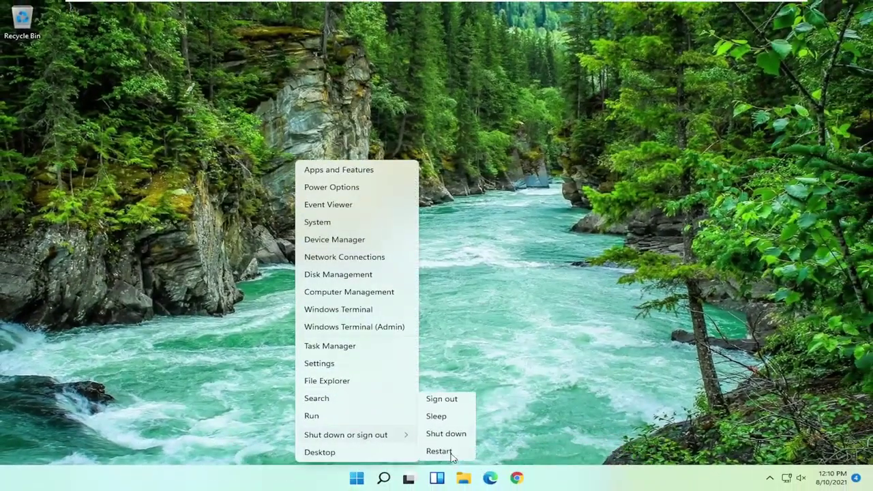